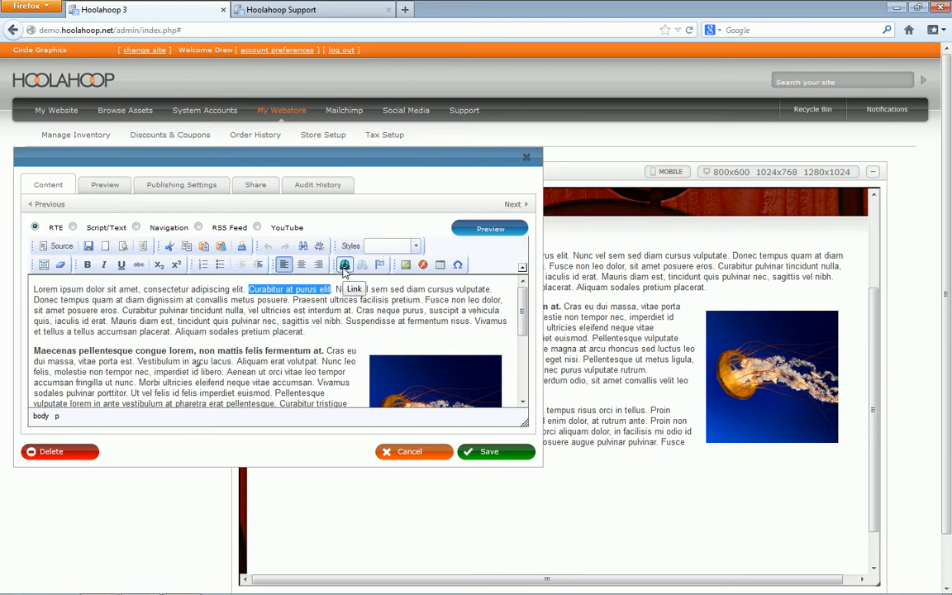
Step: Link the selected words "Curabitur at purus elit" to the public page Photo Galleries
click(344, 265)
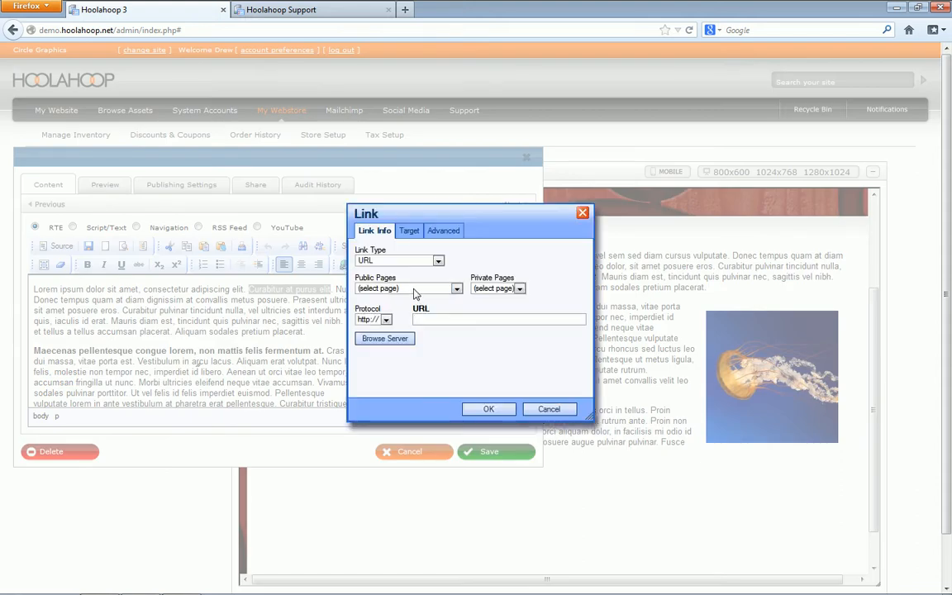
click(416, 293)
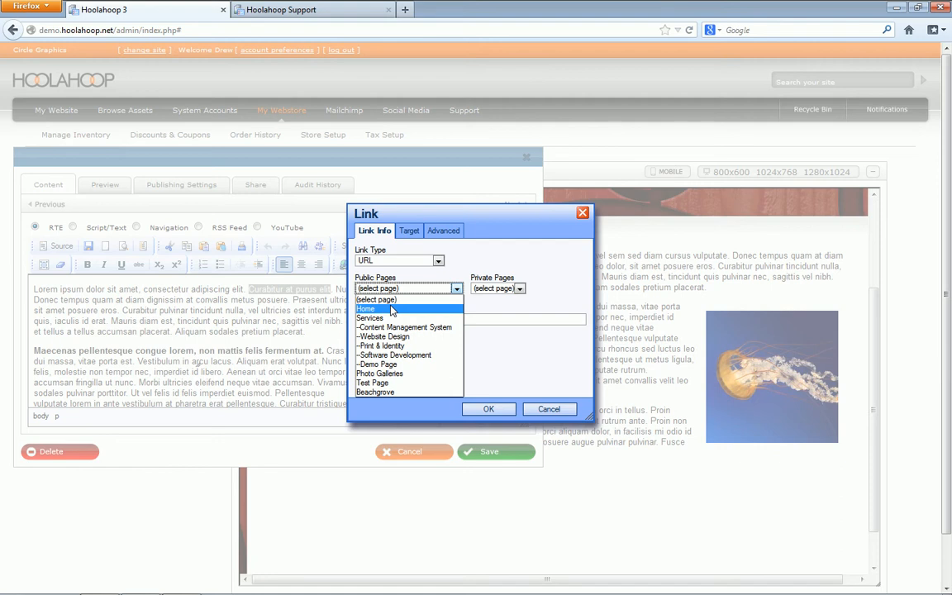
click(392, 310)
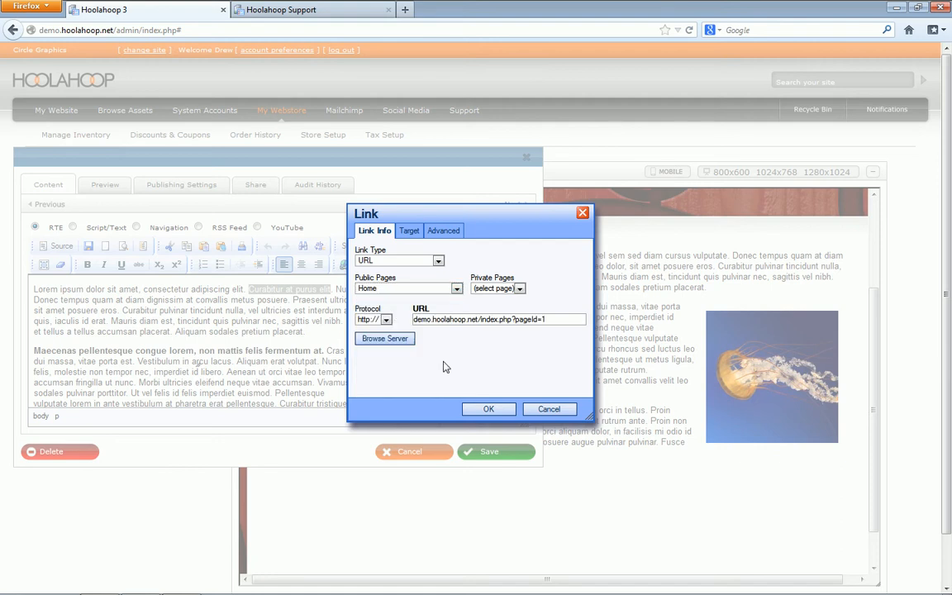
click(399, 286)
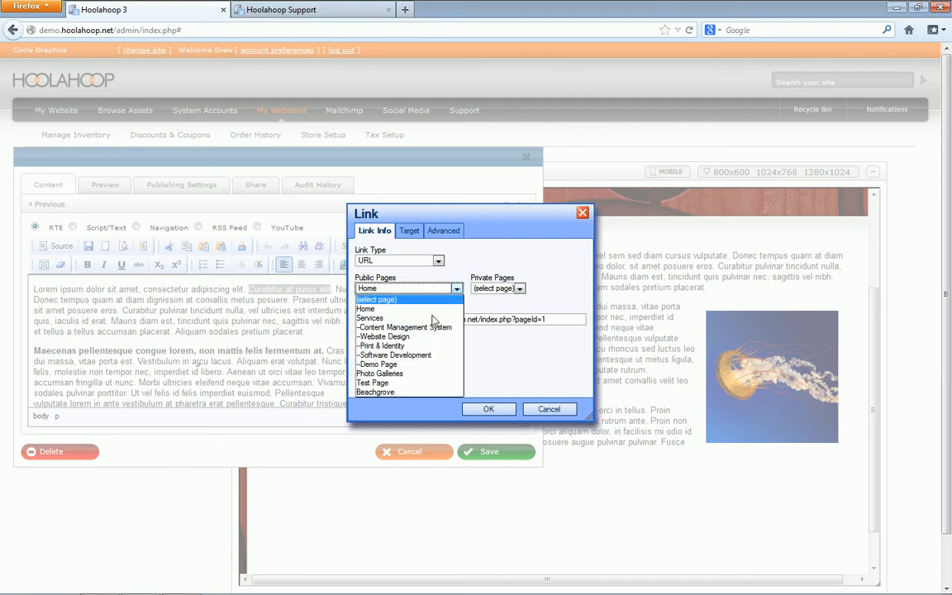
click(392, 376)
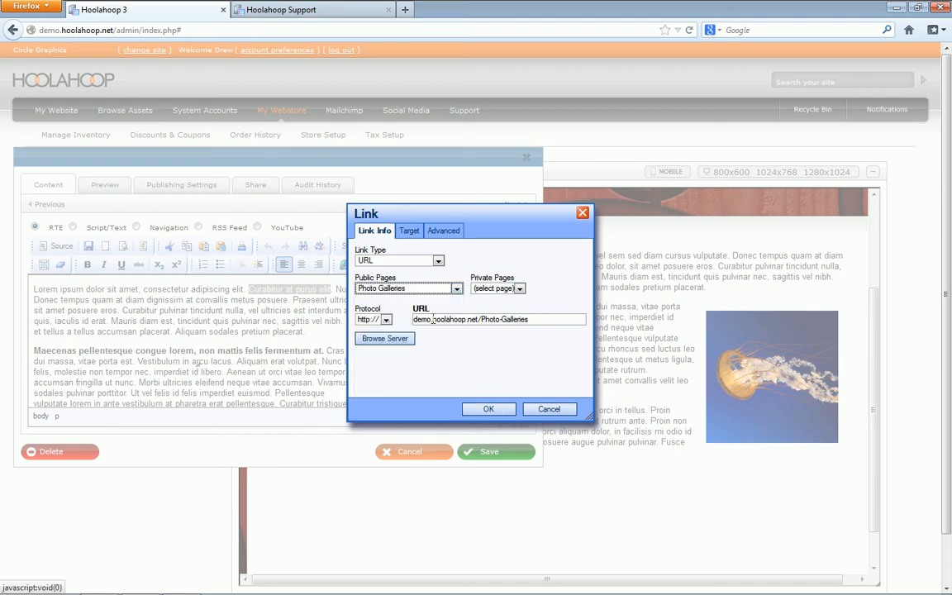
click(489, 409)
click(424, 319)
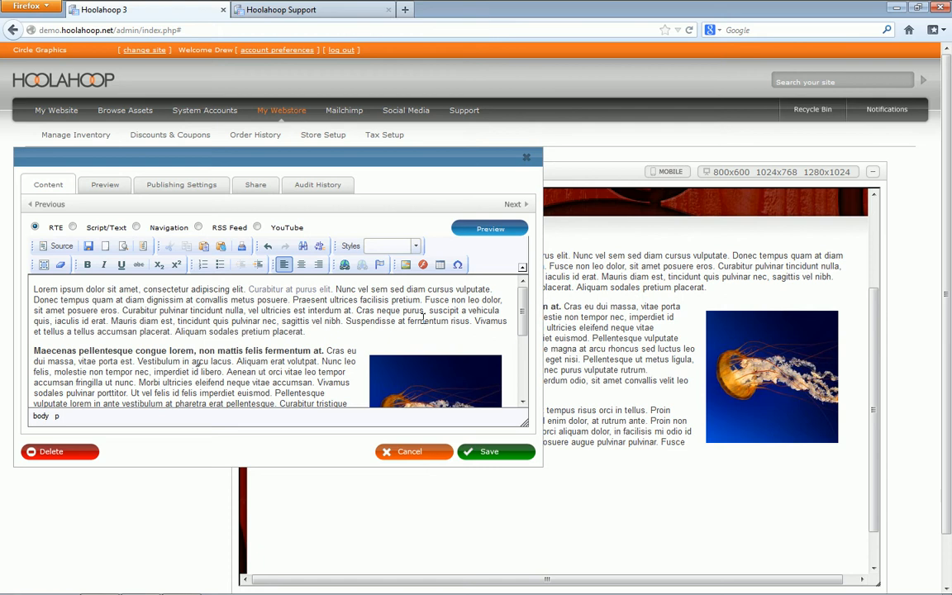
double_click(375, 300)
drag(388, 300, 394, 301)
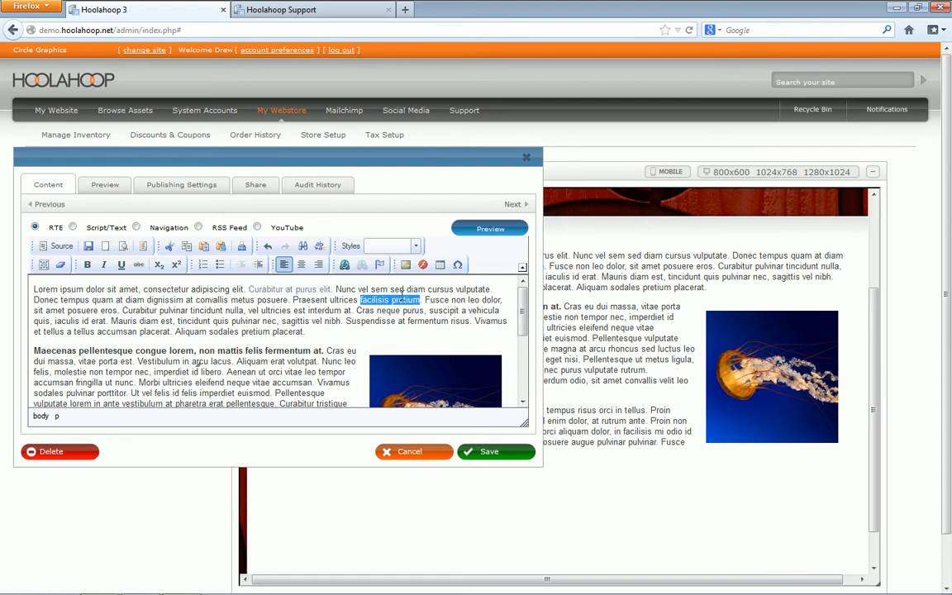
click(345, 266)
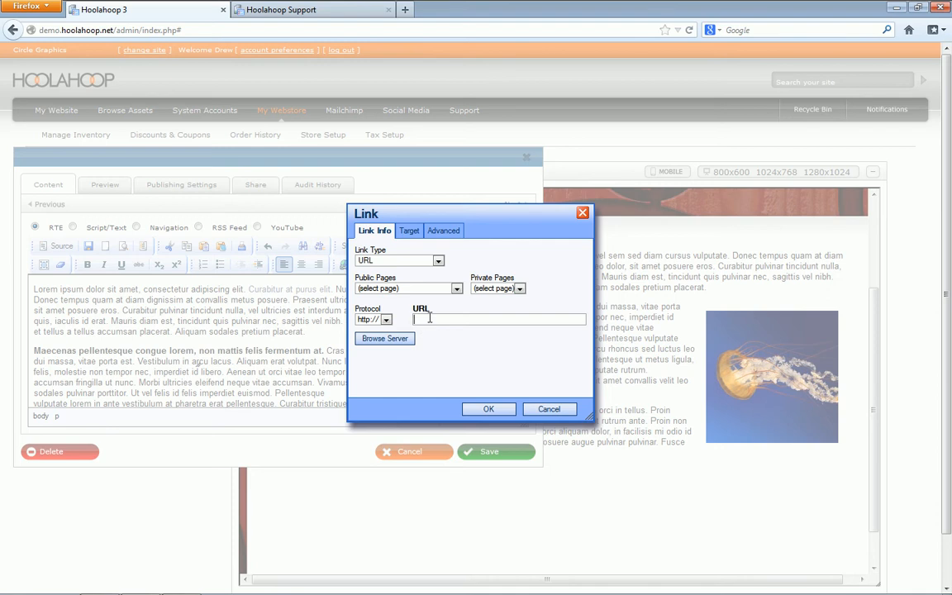
text(www.google.ca)
click(414, 238)
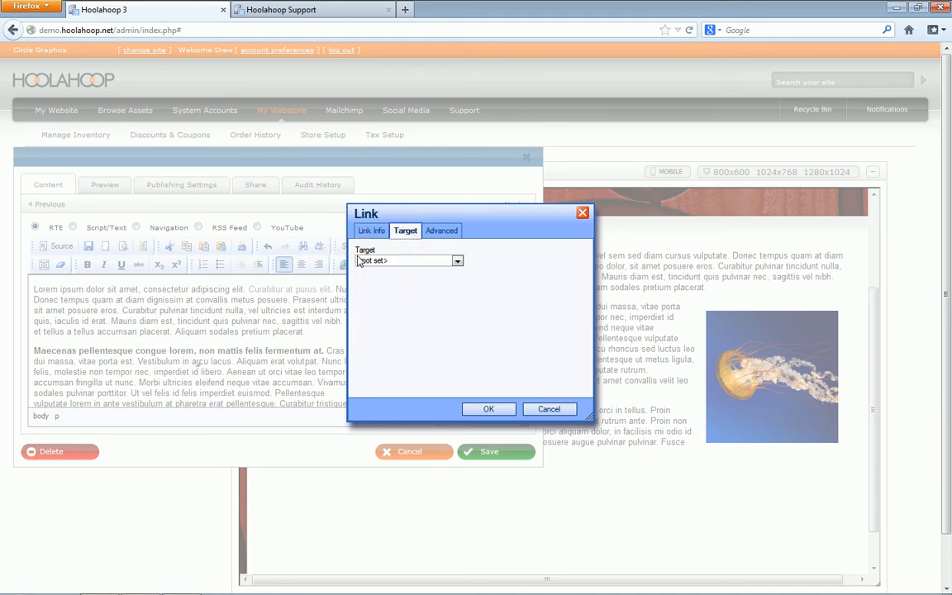
click(395, 261)
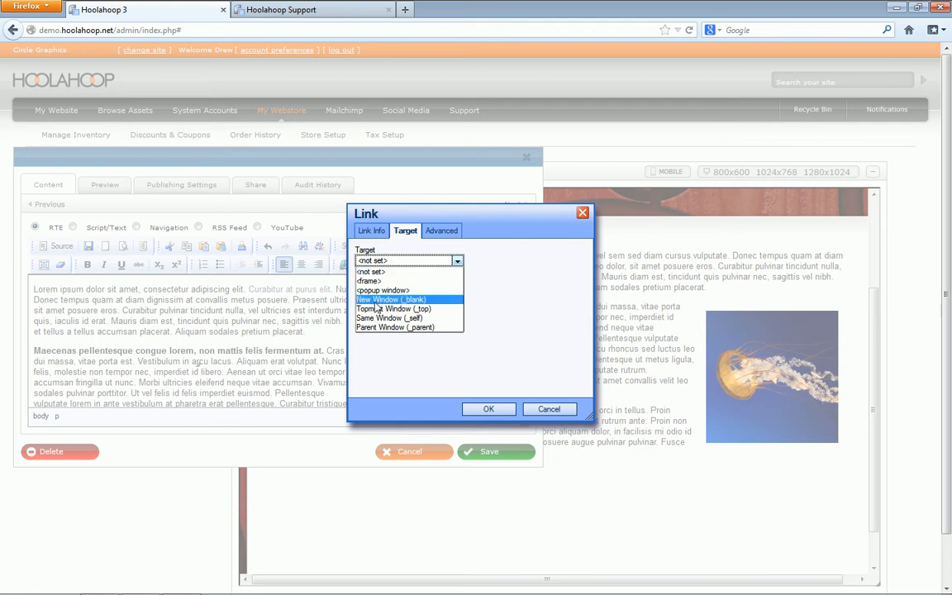
click(384, 300)
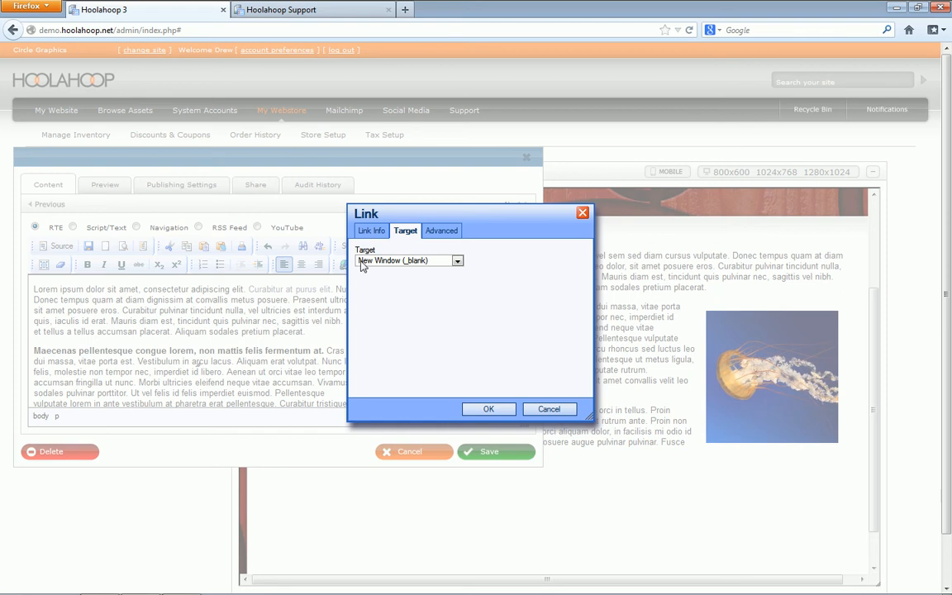
click(486, 410)
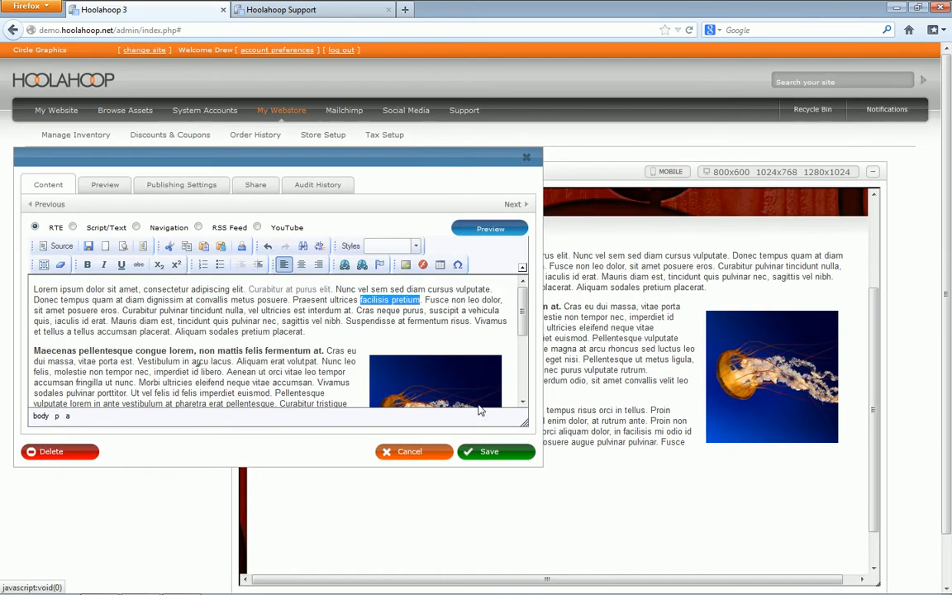
click(408, 321)
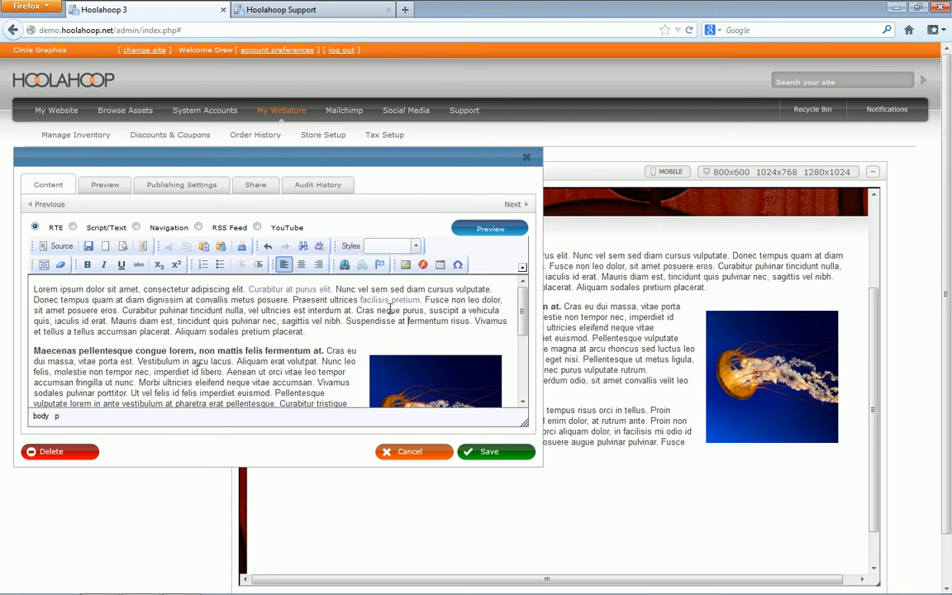
Step: Start a link on the words "neque purus", open the server's file browser, and minimize the main browser window behind it
double_click(390, 312)
drag(390, 312, 403, 313)
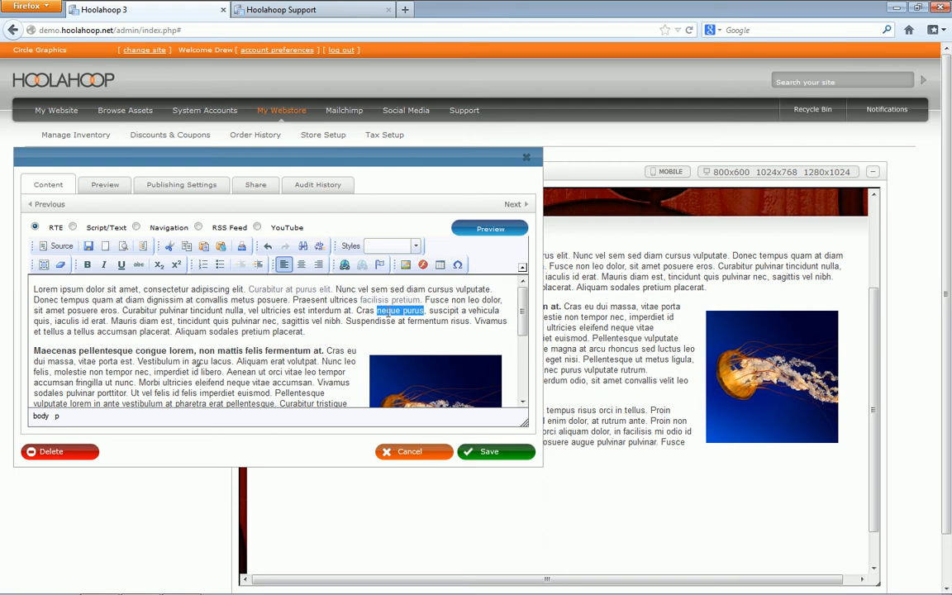
click(344, 265)
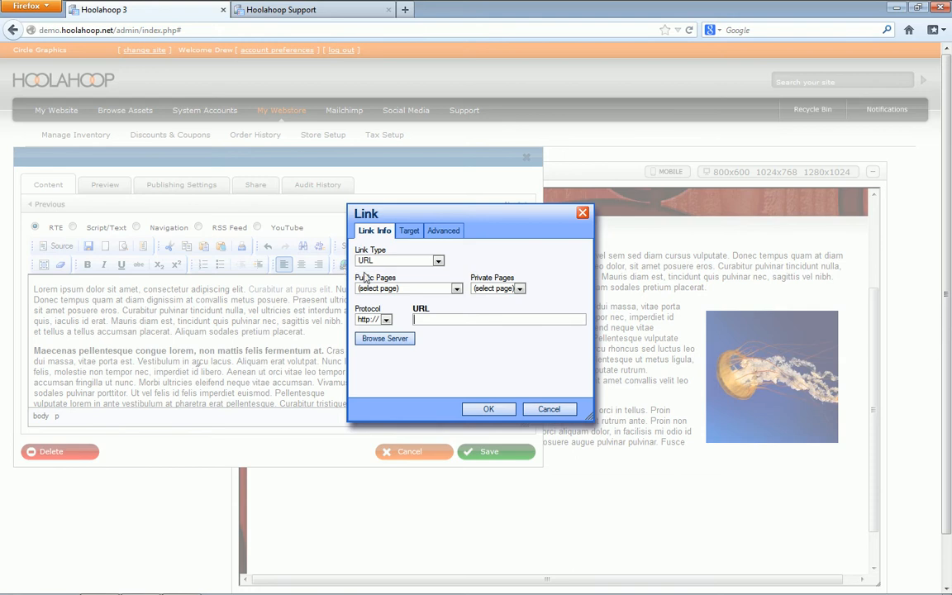
click(388, 340)
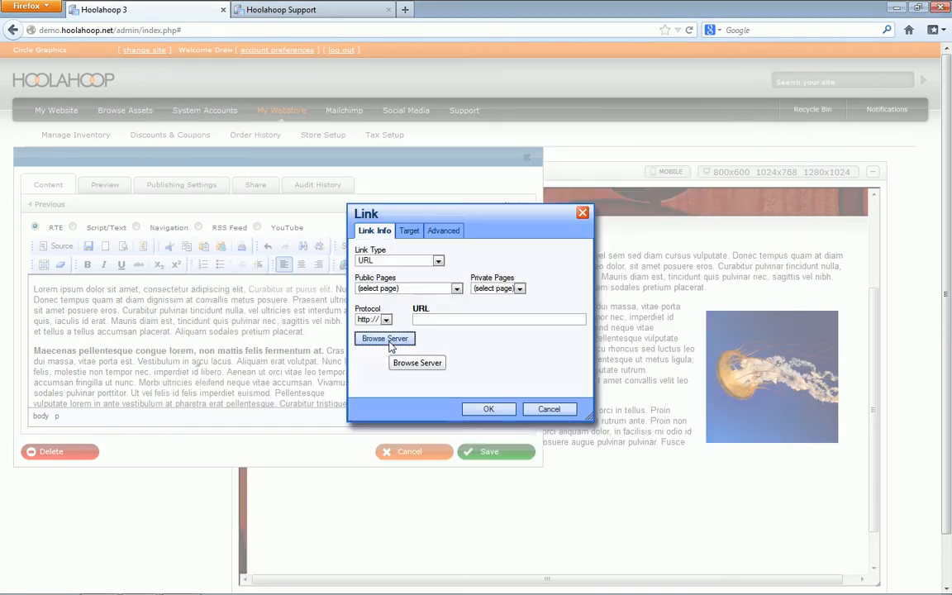
click(897, 10)
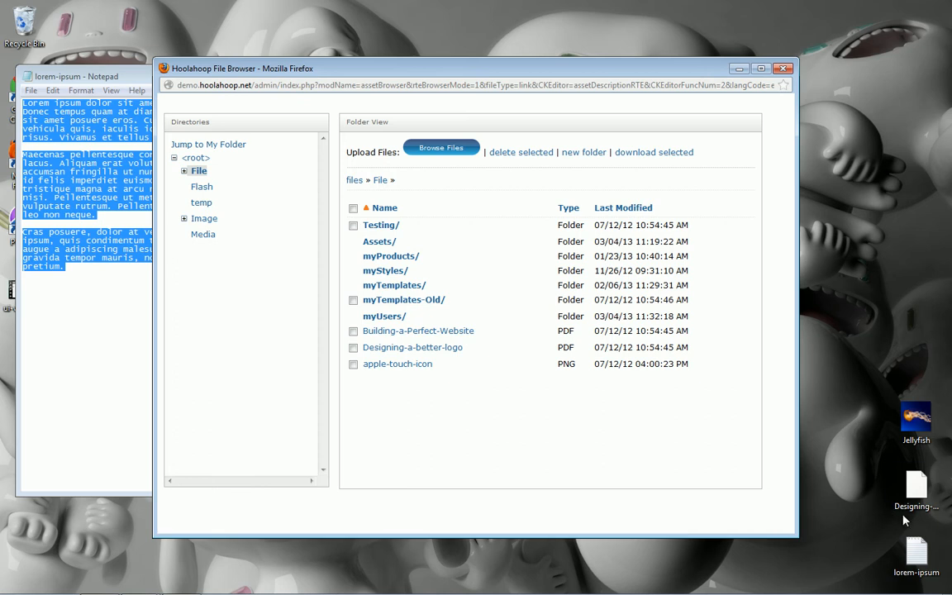
click(444, 154)
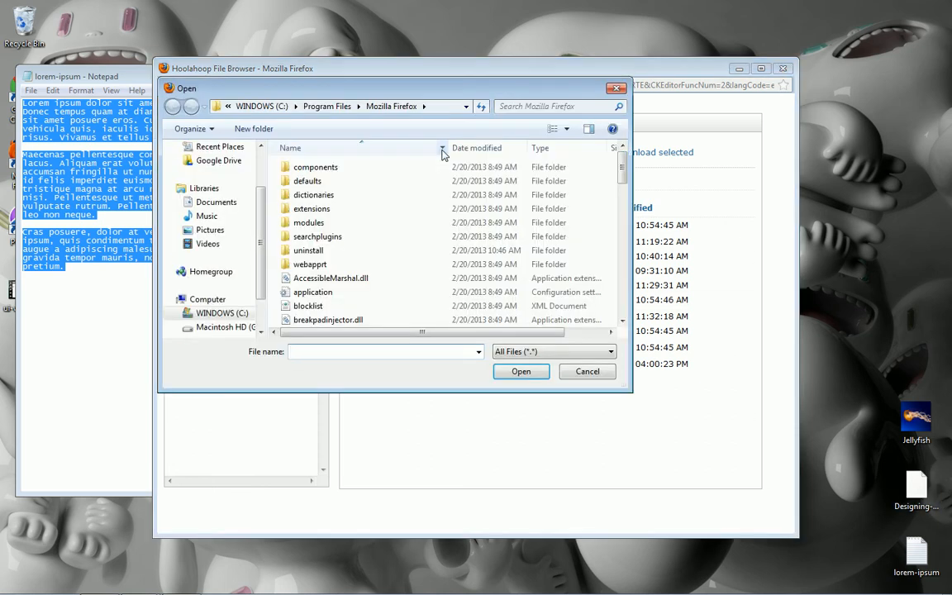
scroll(248, 178, up, 3)
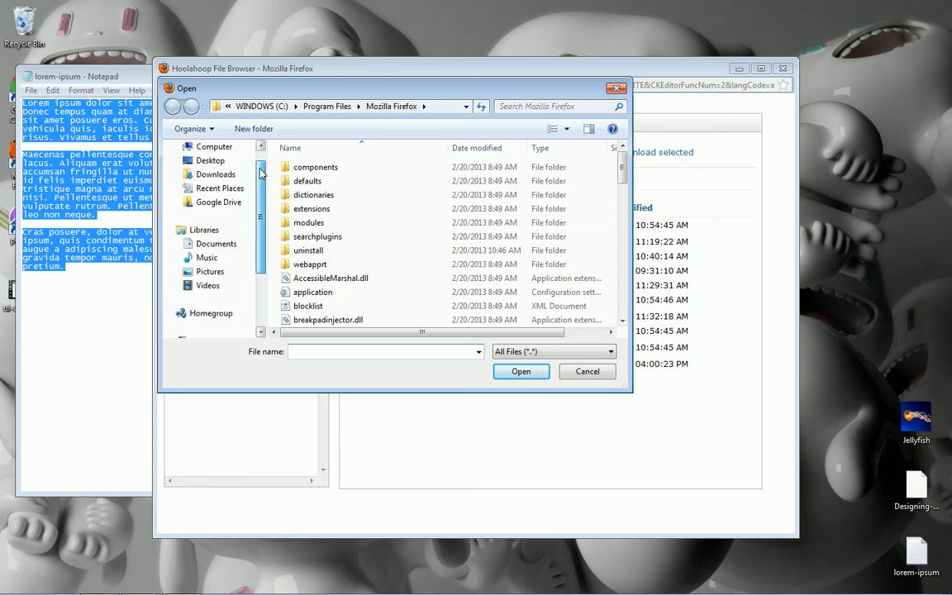
click(222, 181)
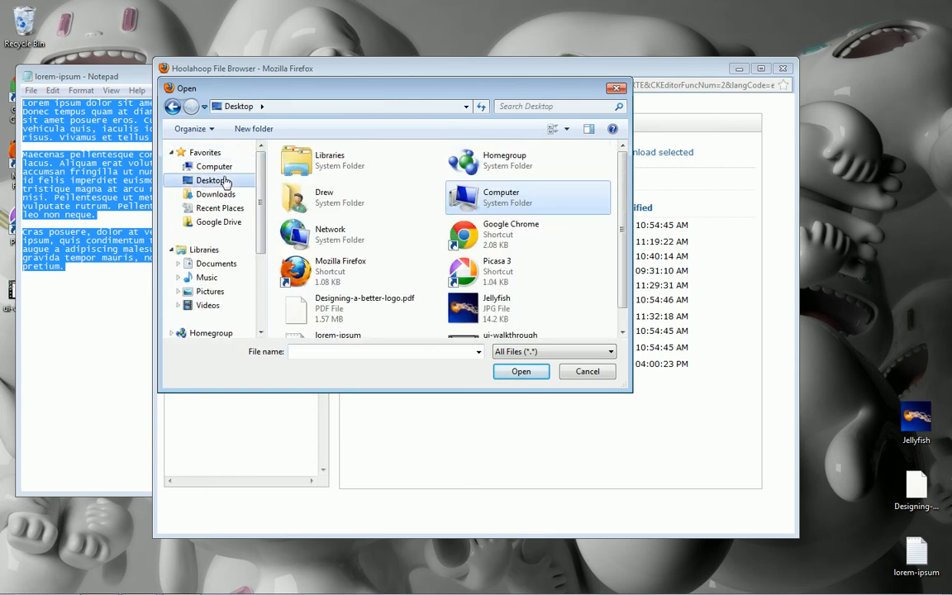
click(406, 307)
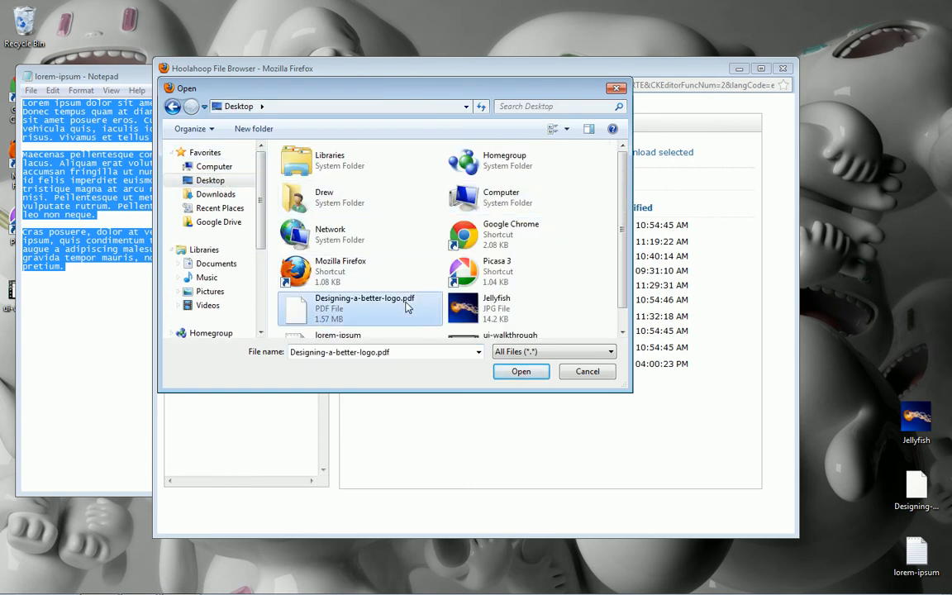
click(528, 374)
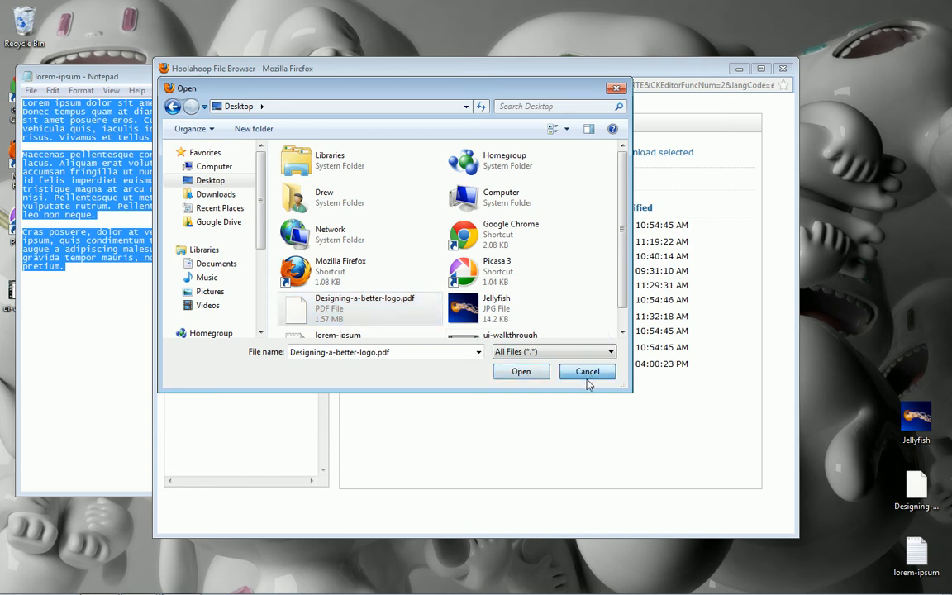
click(588, 373)
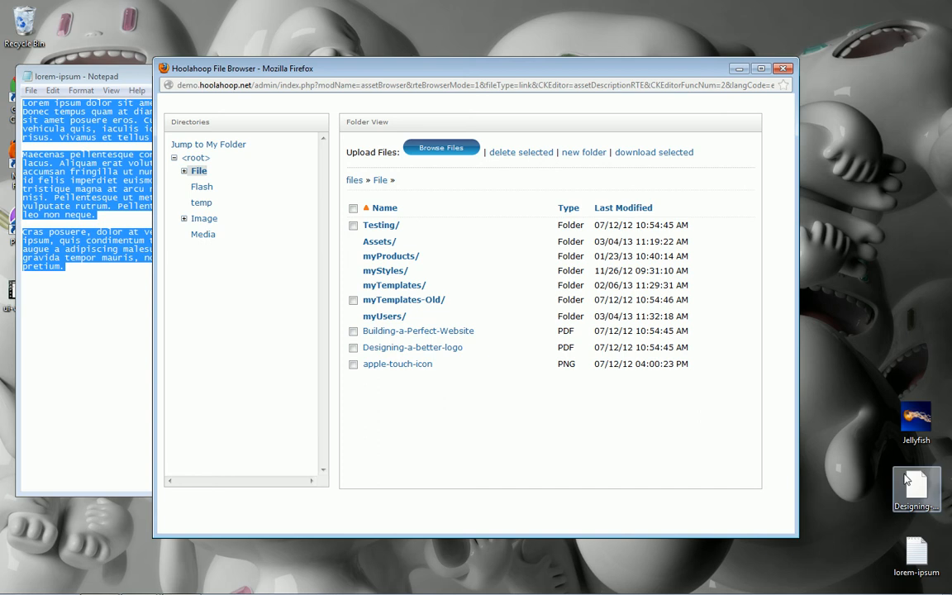
Step: Upload Designing-a-better-logo.pdf from the desktop to the File folder, and use the newly uploaded copy as the link's URL
drag(920, 493, 486, 171)
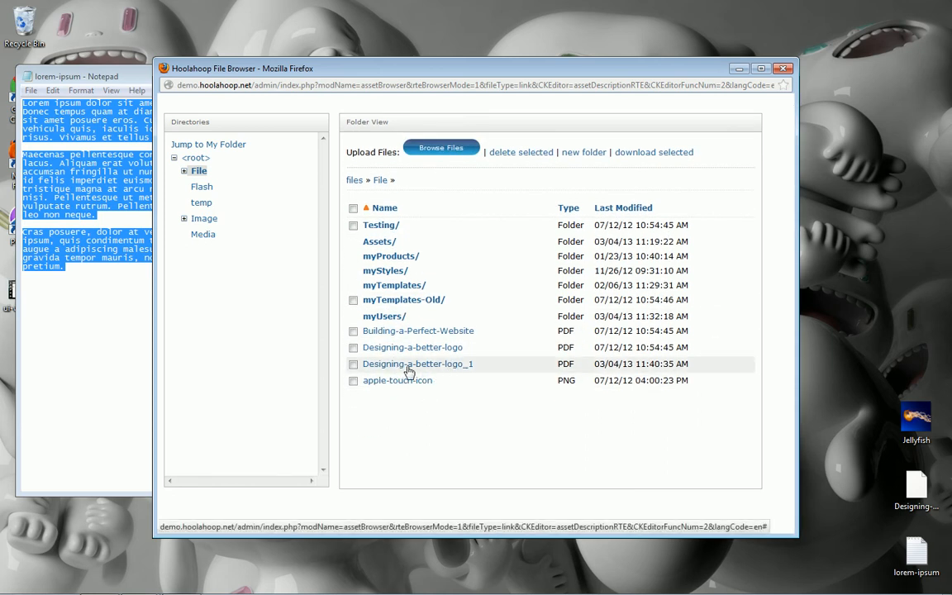
click(391, 369)
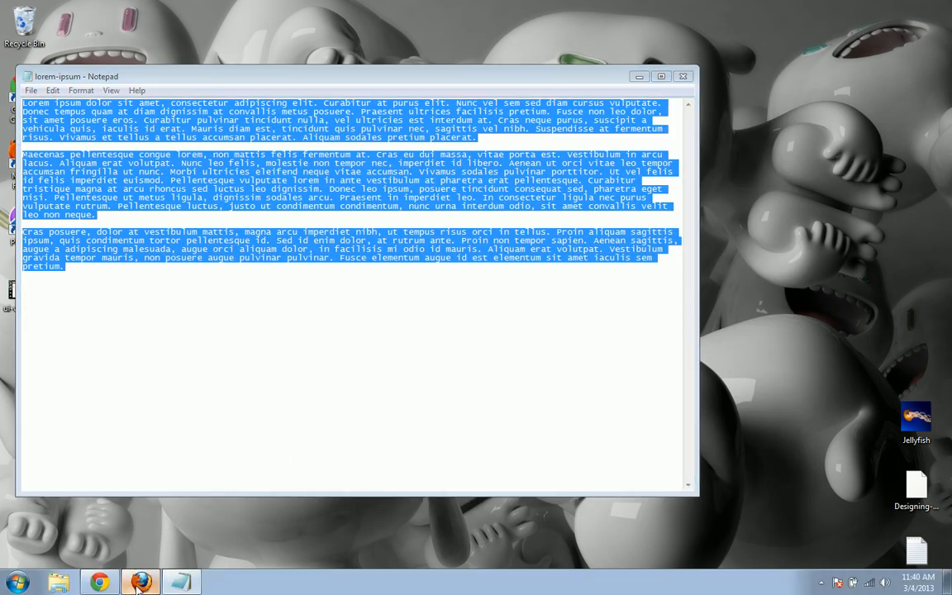
click(138, 578)
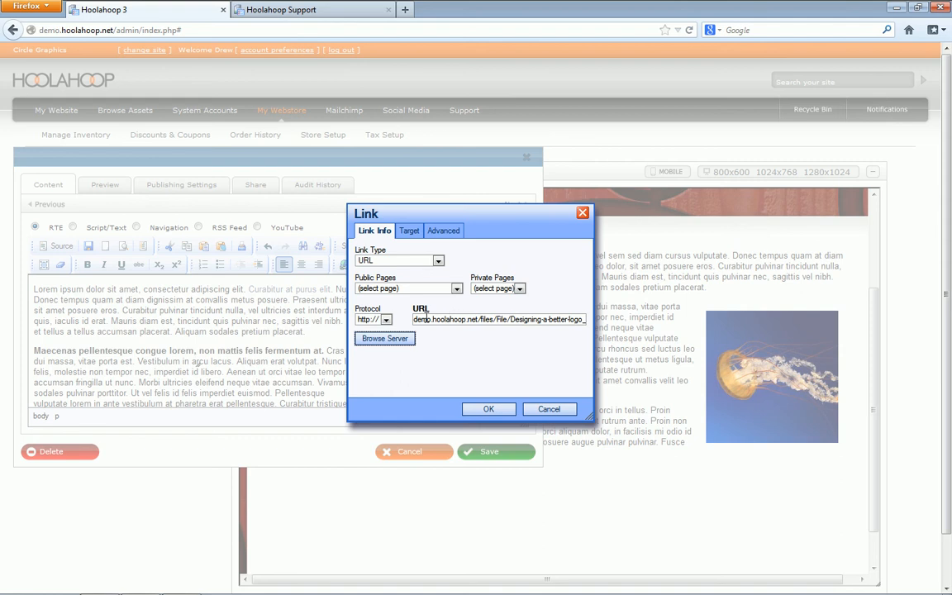
Step: Set the PDF link's target to New Window (_blank), and save the page content
click(409, 232)
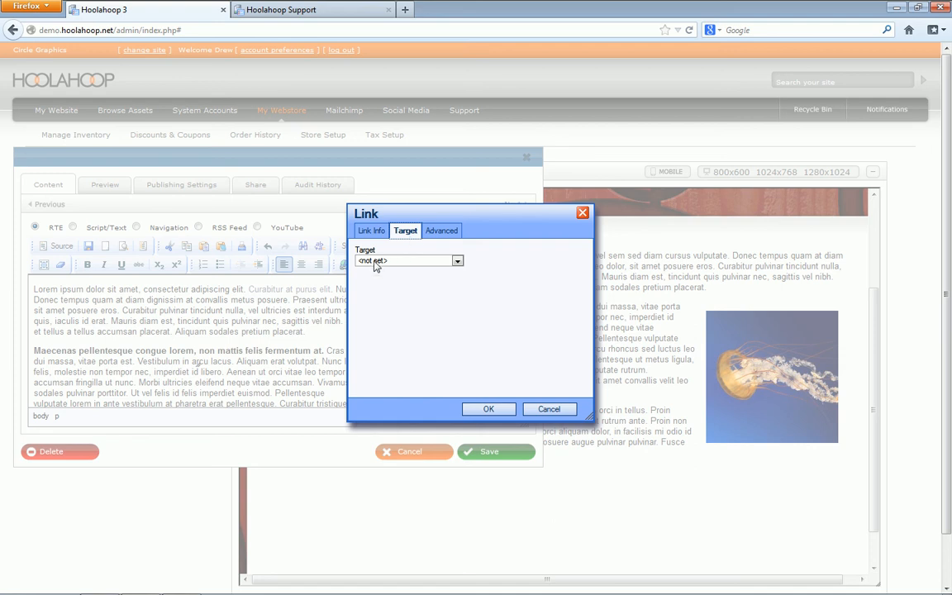
click(376, 262)
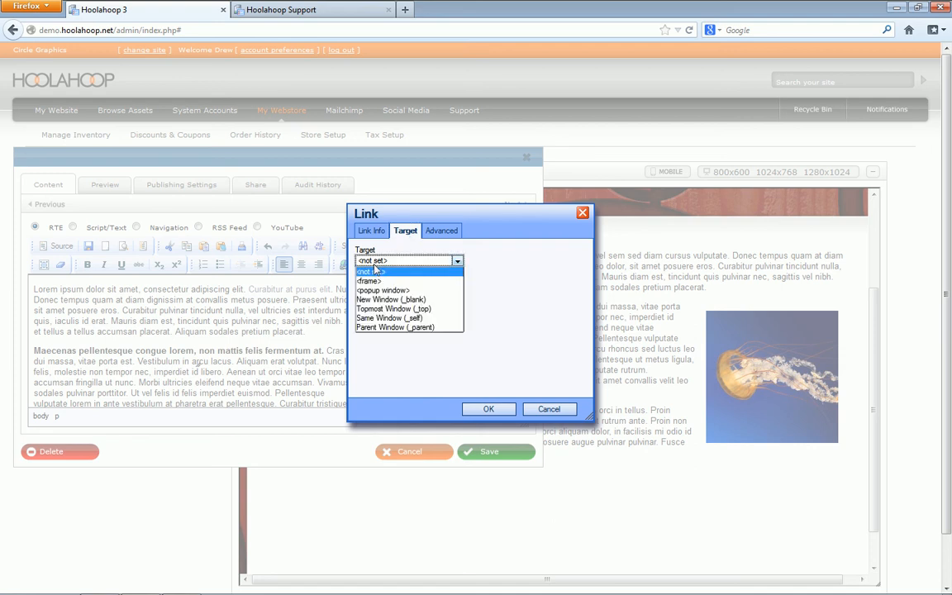
click(383, 301)
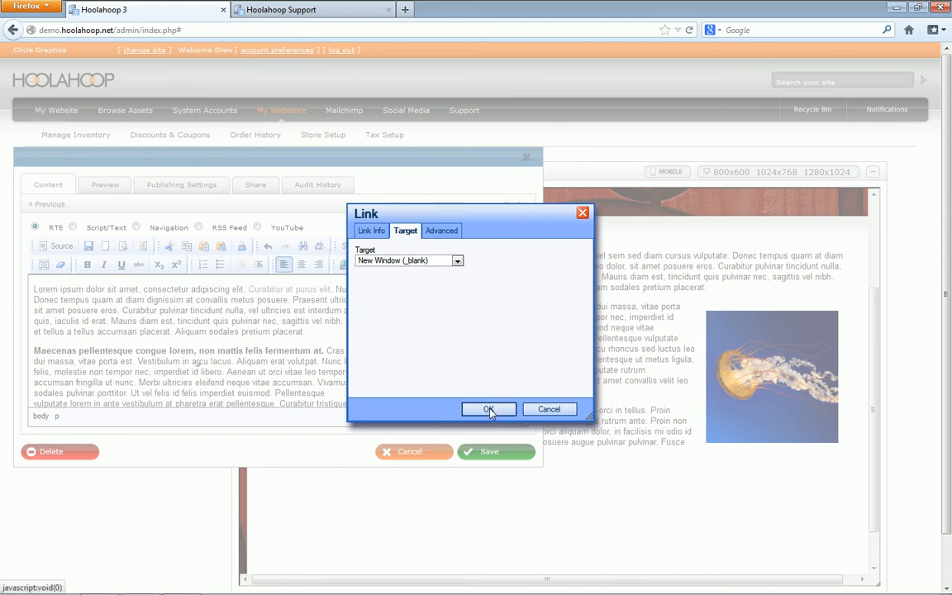
click(489, 410)
click(351, 329)
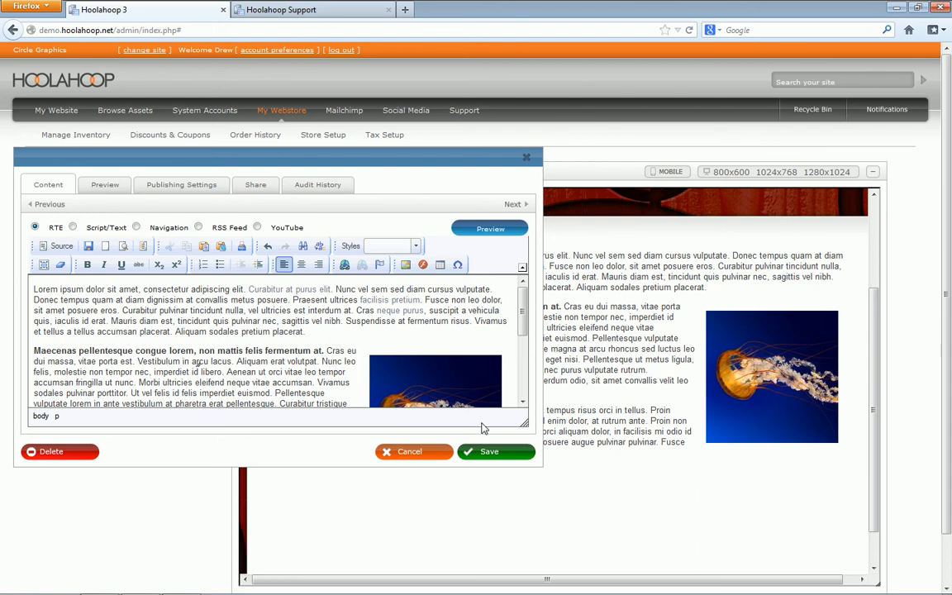
click(484, 453)
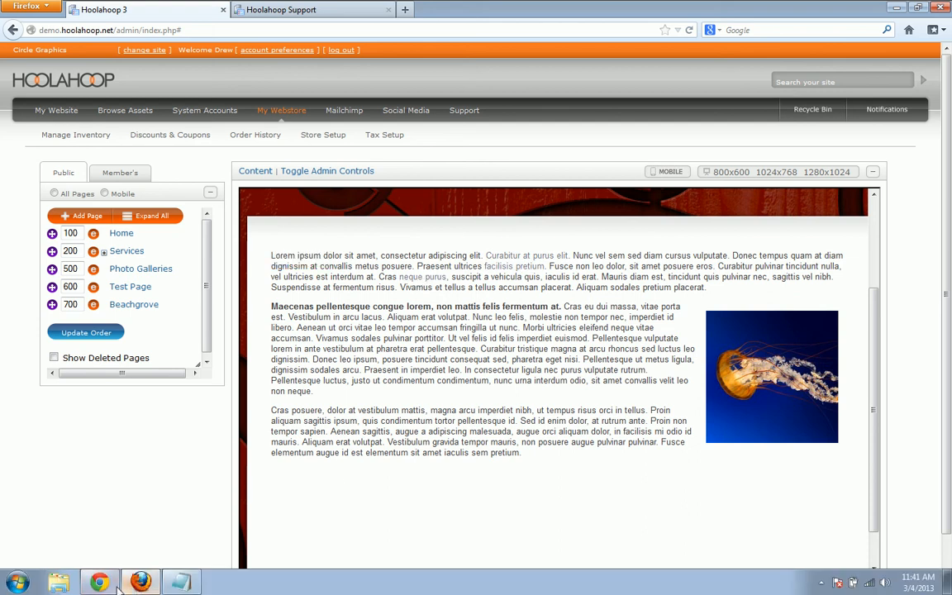
Step: Switch to Chrome, reload the Demo-Page, and test the "Curabitur at purus elit" link before returning to the page
click(99, 582)
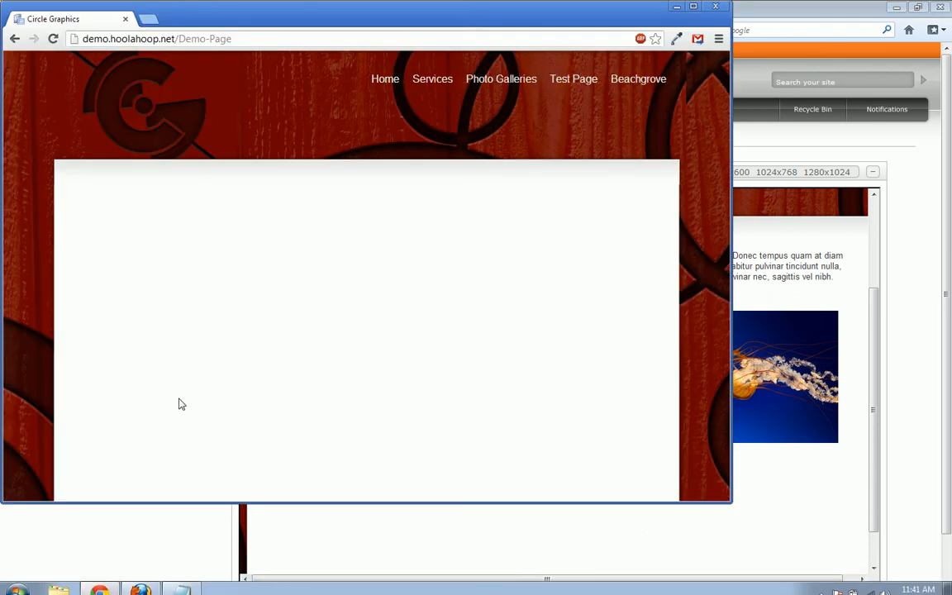
click(53, 40)
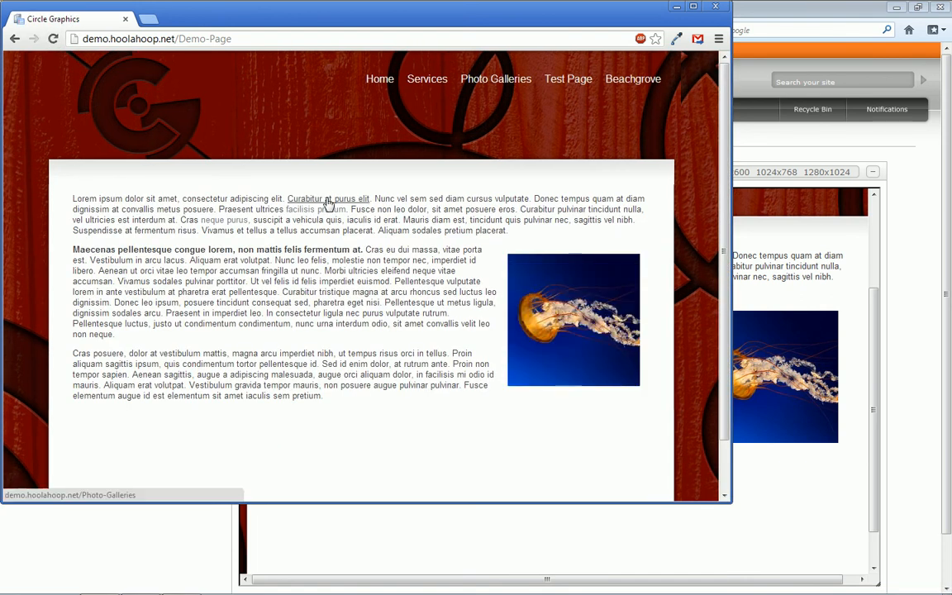
click(328, 204)
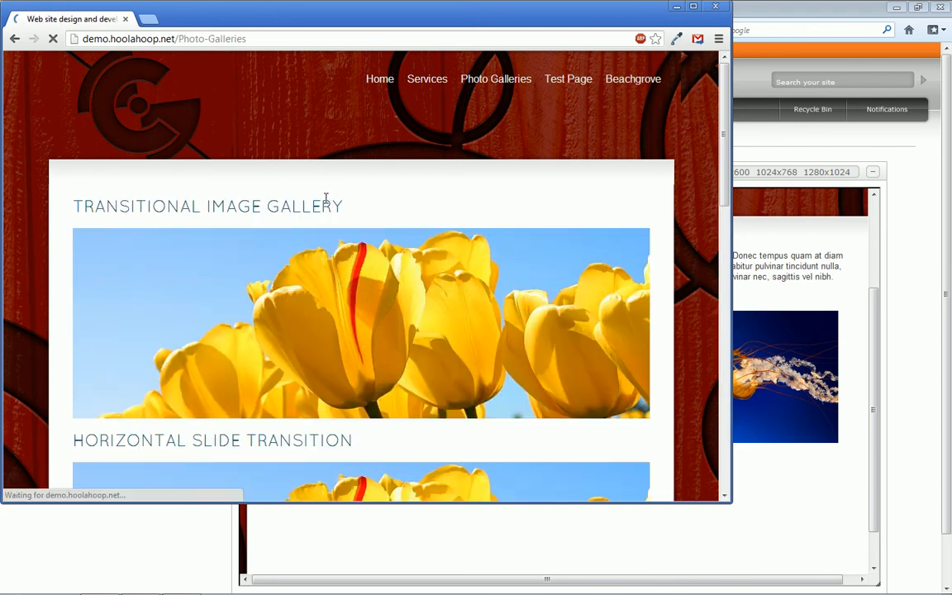
click(14, 38)
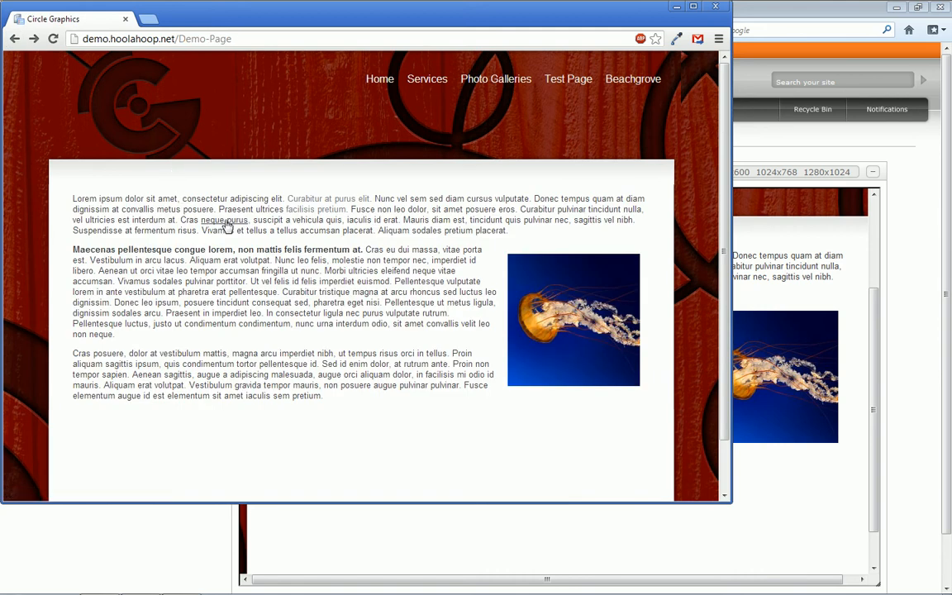
Step: Test the "facilisis pretium" and "neque purus" links on the live page, closing the tab each one opens
click(315, 212)
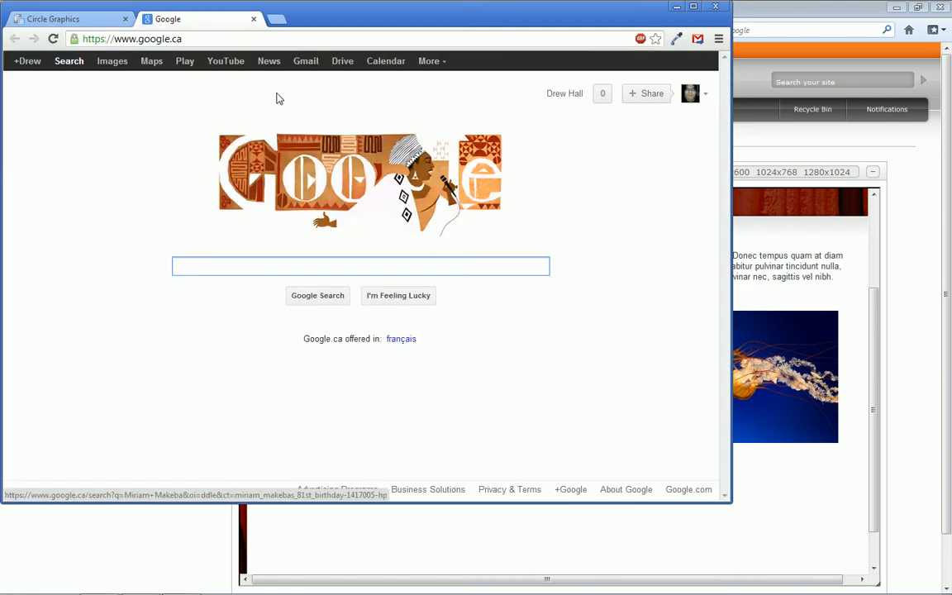
click(253, 19)
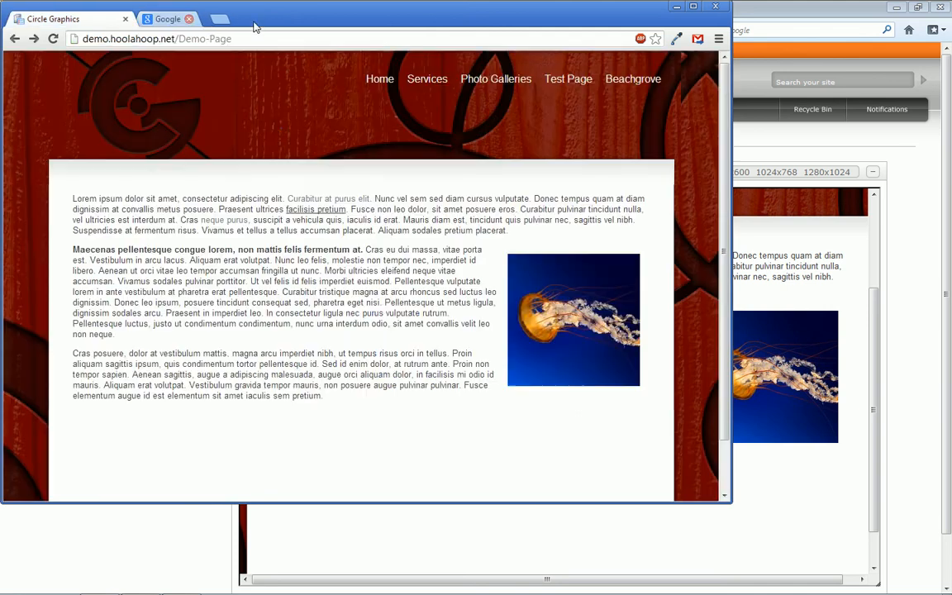
click(225, 220)
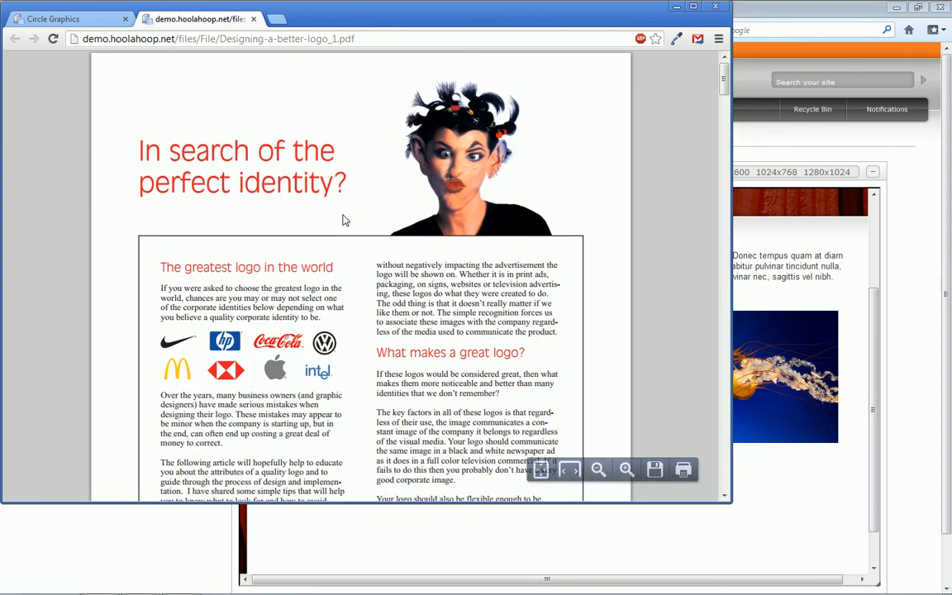
click(254, 19)
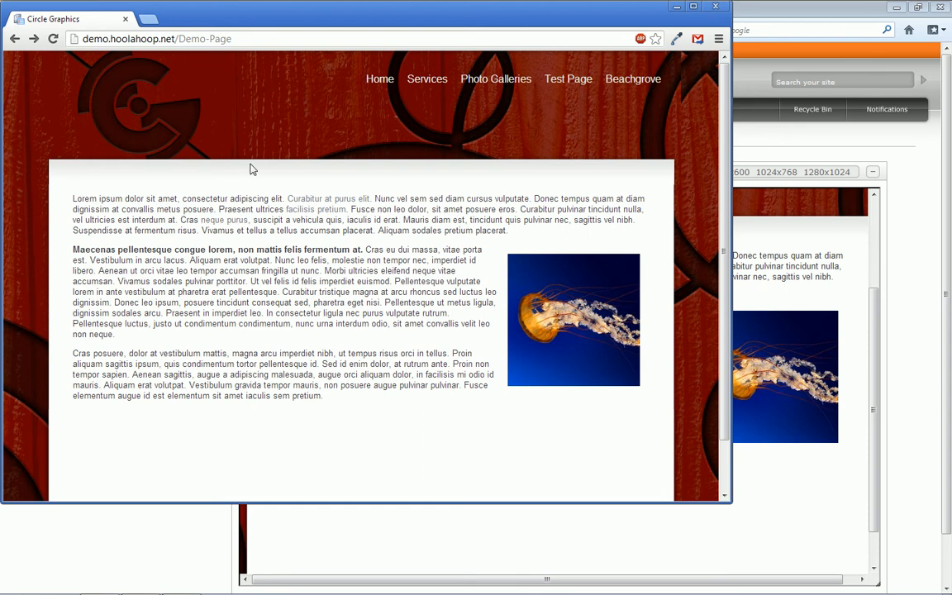
Step: Switch back to the Hoolahoop admin in Firefox and open the Demo Page's text block for editing
click(677, 7)
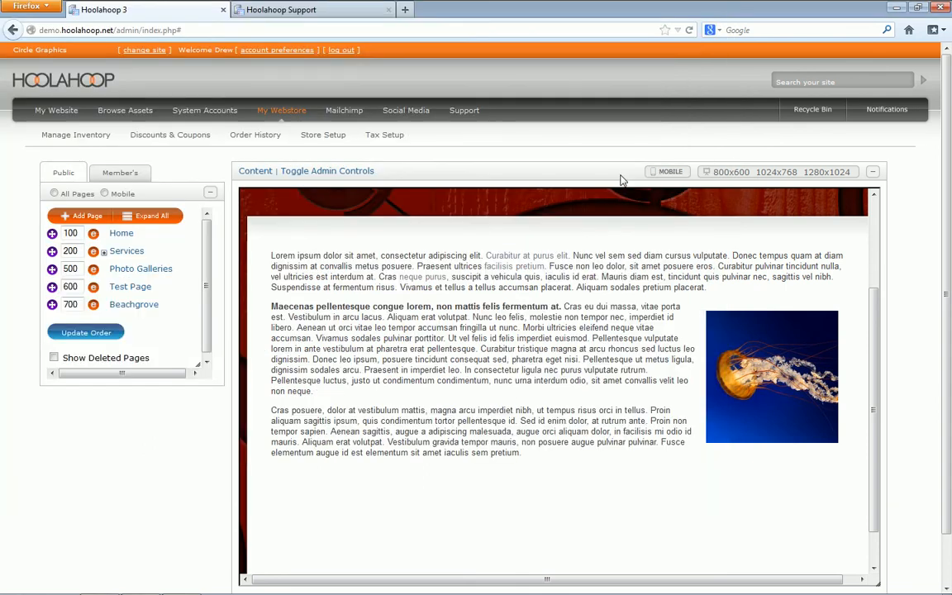
mouse_move(321, 260)
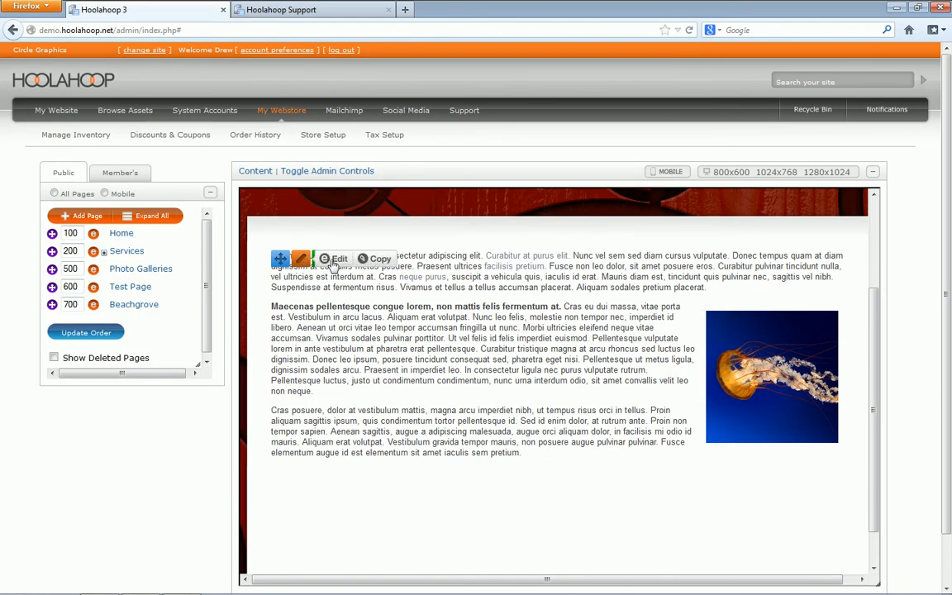
click(335, 260)
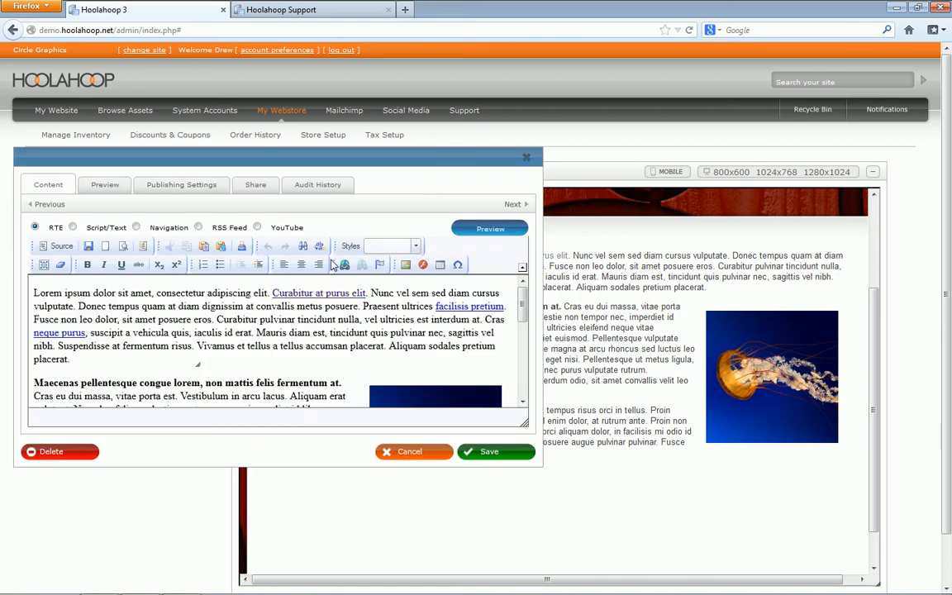
click(335, 320)
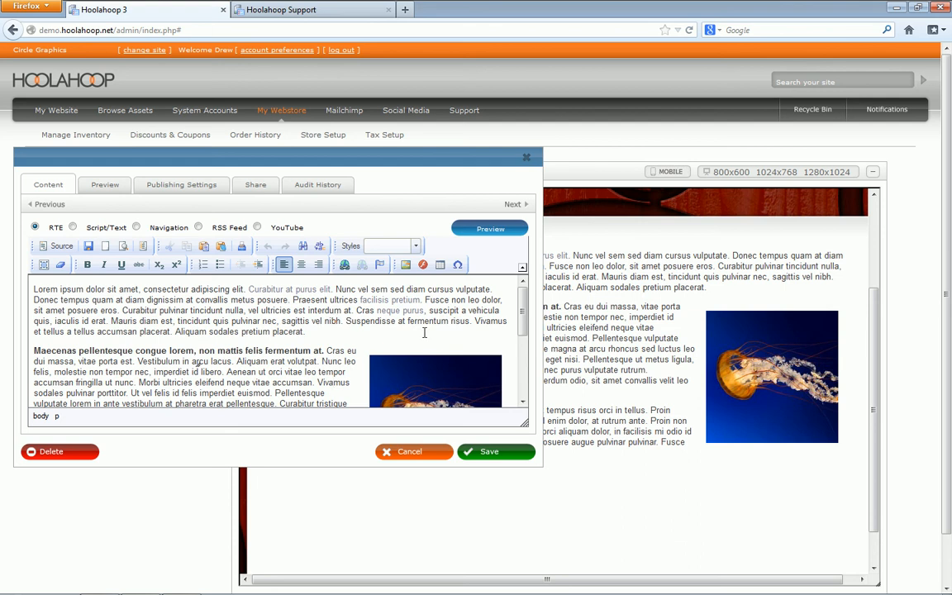
Step: Link the jellyfish image to the public page Home, and save the page content
drag(522, 328, 521, 350)
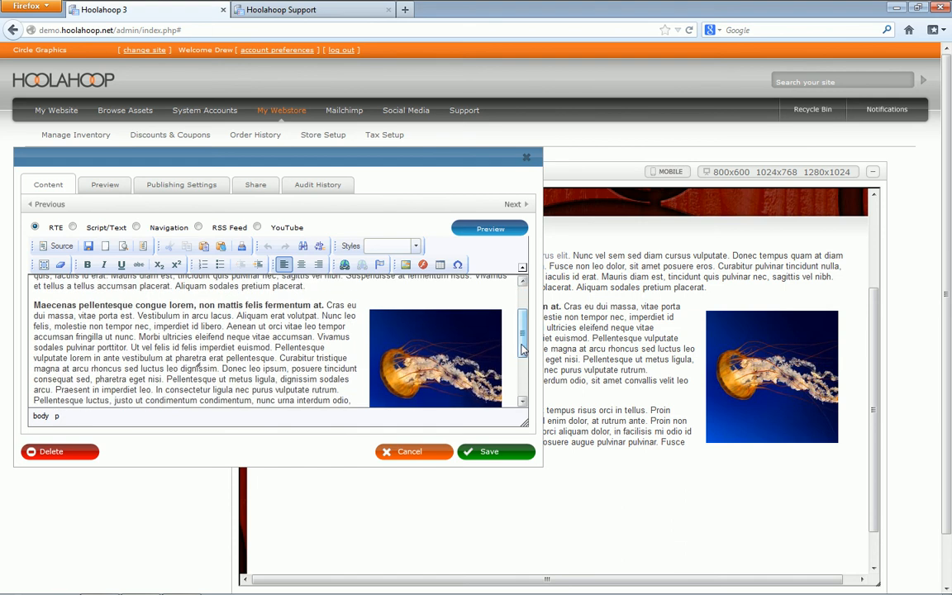
click(424, 346)
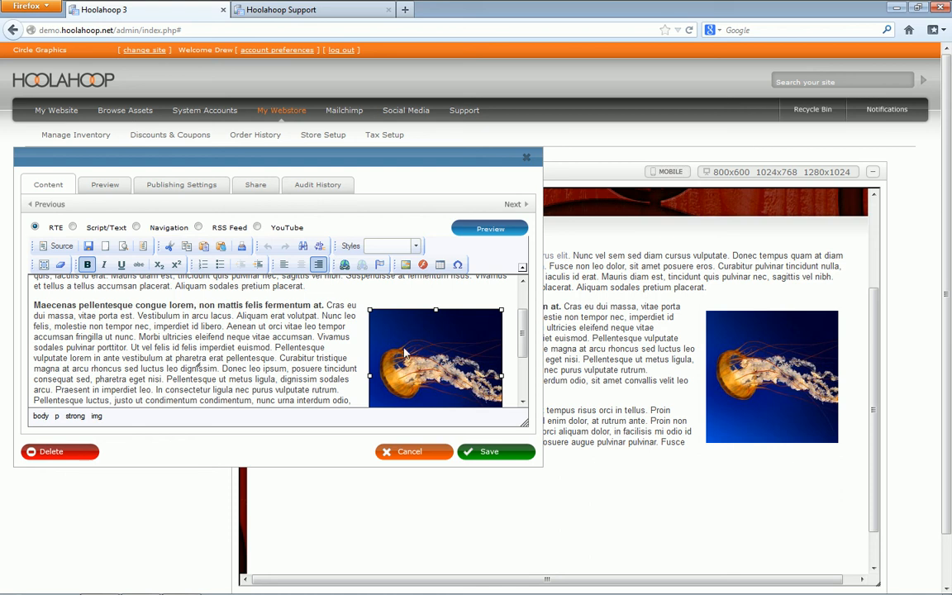
click(345, 265)
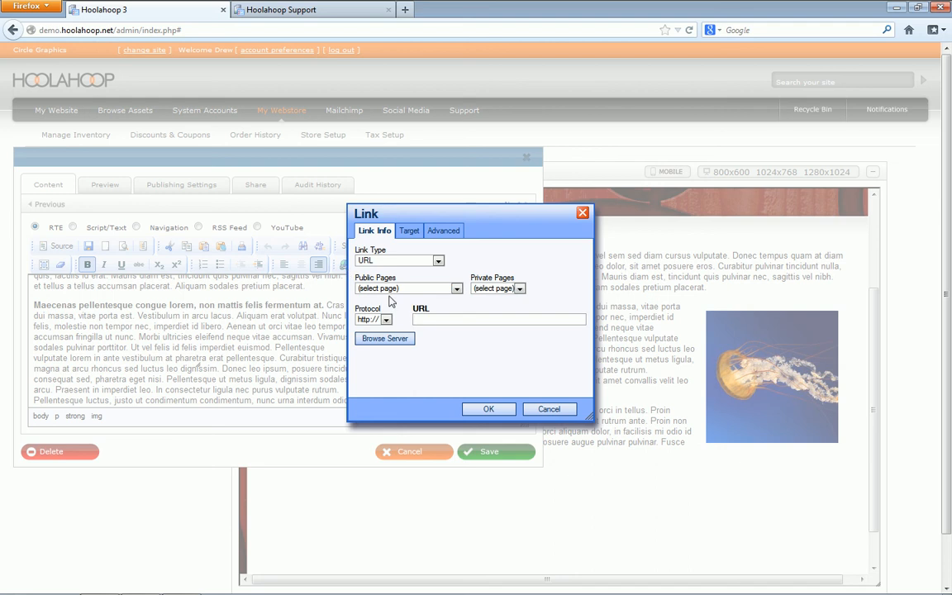
click(415, 290)
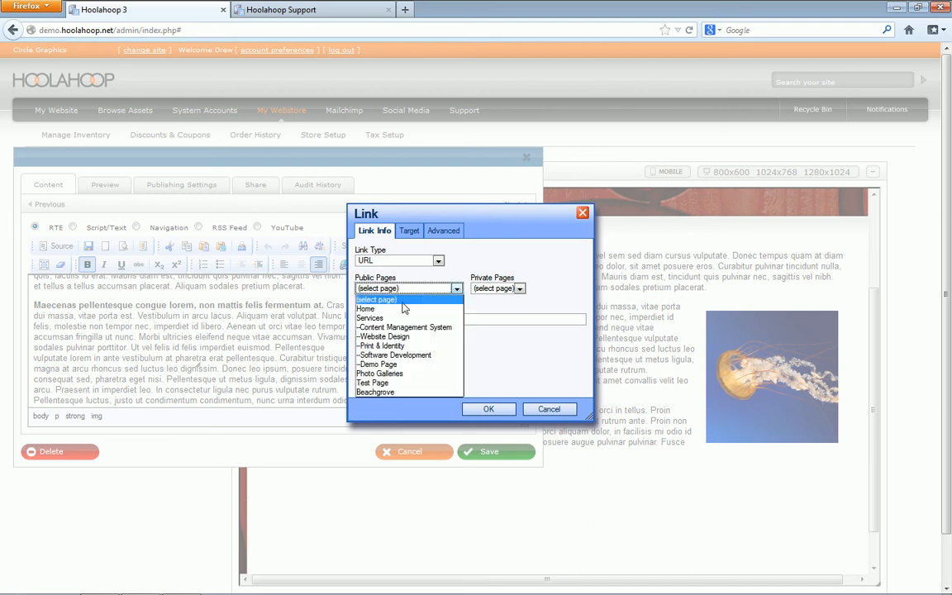
click(404, 308)
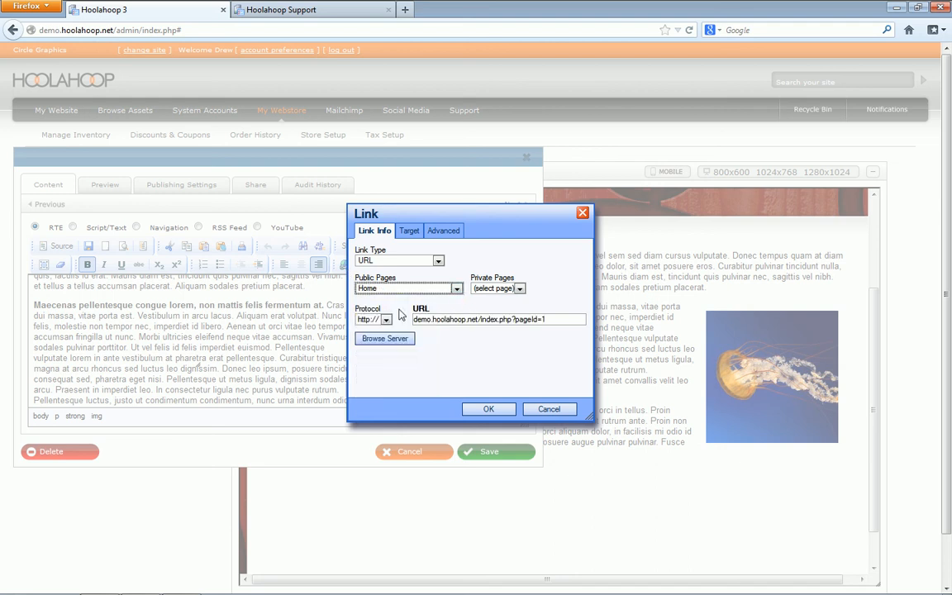
click(499, 414)
click(491, 453)
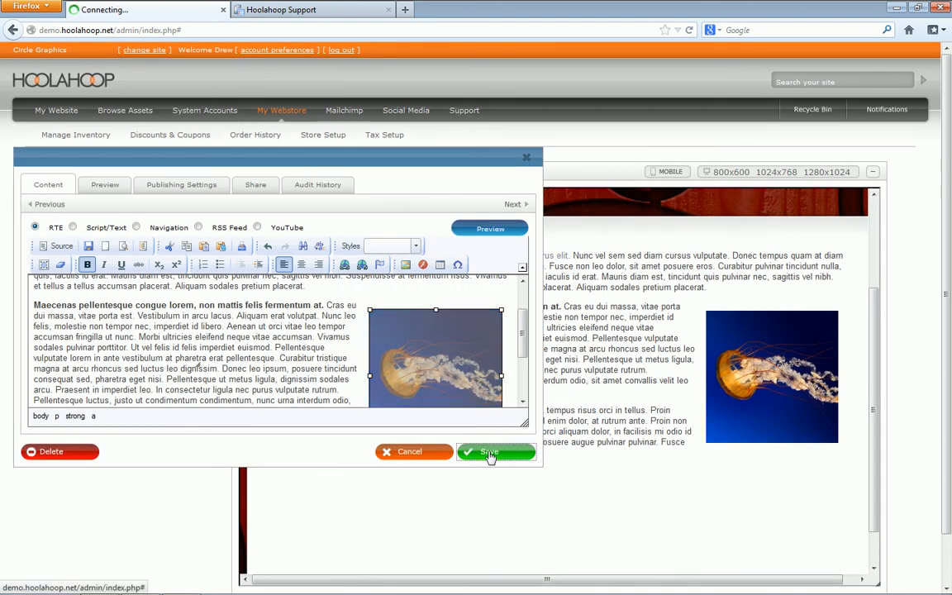